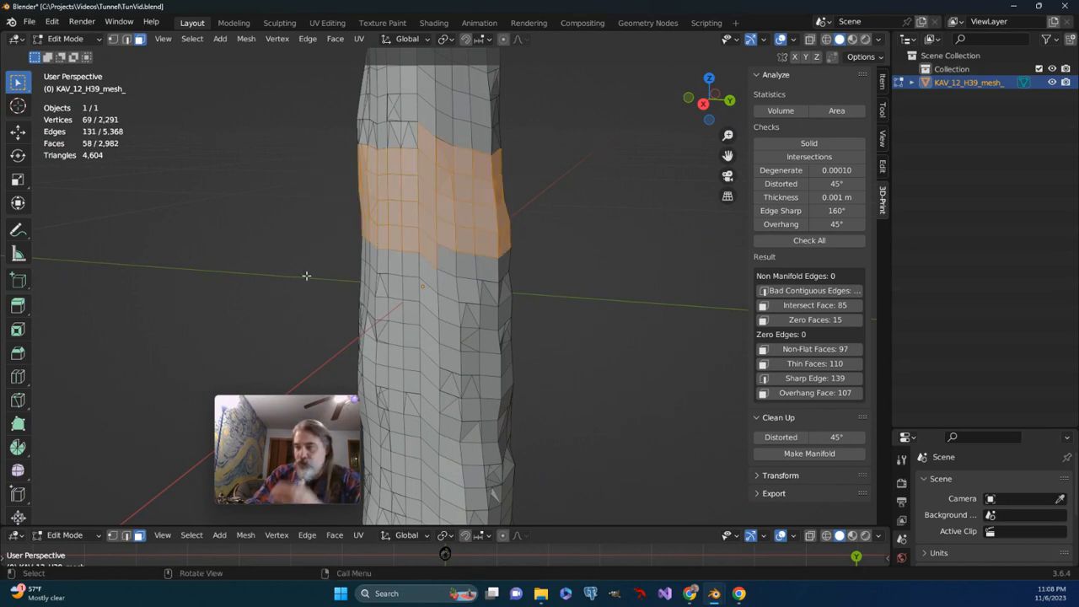
Clear the face selection and examine the tunnel mesh from several sides for broken or missing faces.
scroll(306, 282, "down", 4)
middle_click_drag(304, 289, 564, 376)
scroll(564, 375, "up", 5)
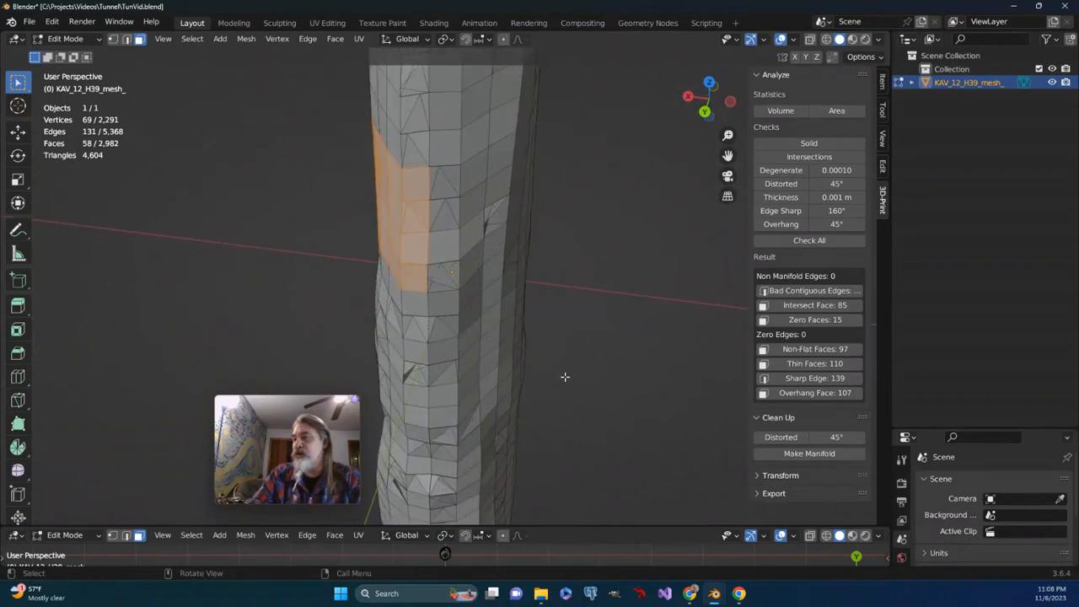
left_click(576, 325)
middle_click_drag(575, 321, 536, 317)
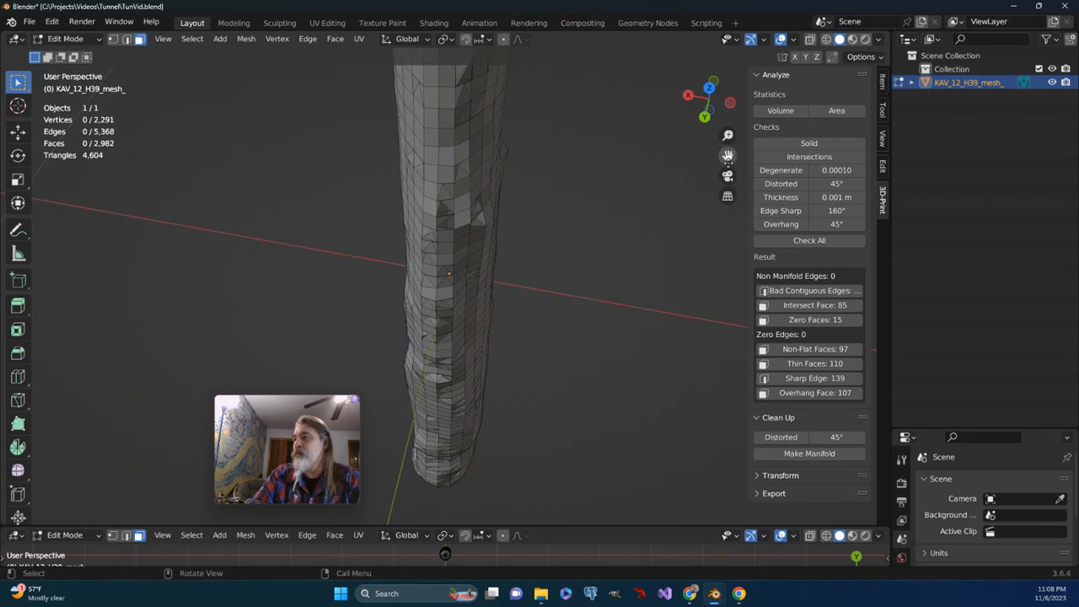
left_click_drag(728, 155, 759, 358)
middle_click_drag(559, 295, 533, 227)
scroll(427, 269, "up", 5)
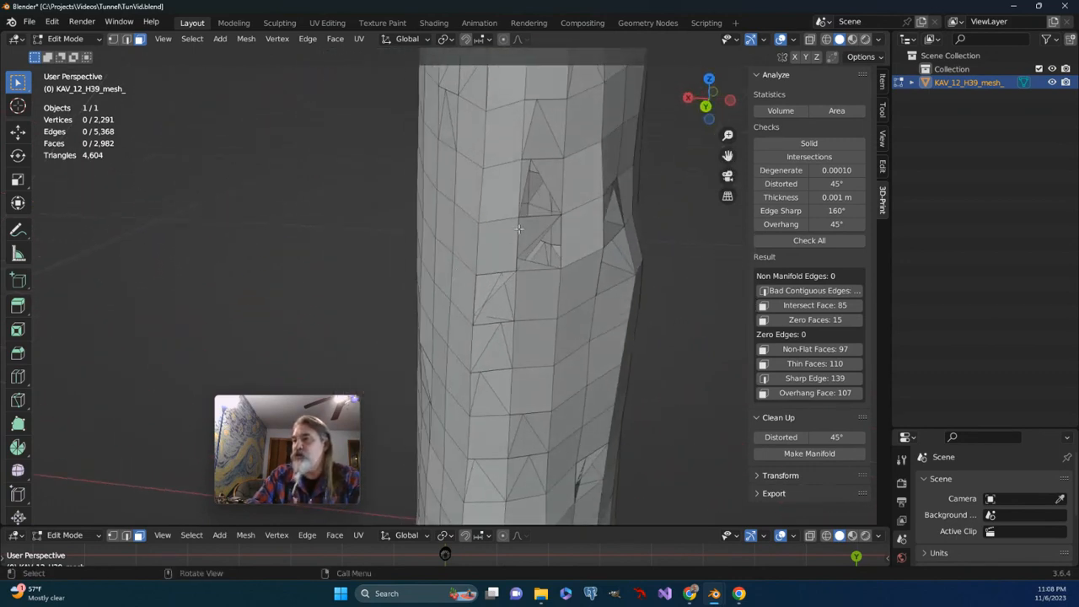
Select the triangular face spanning the damaged opening and examine the gaps around it.
left_click(529, 228)
scroll(523, 241, "up", 4)
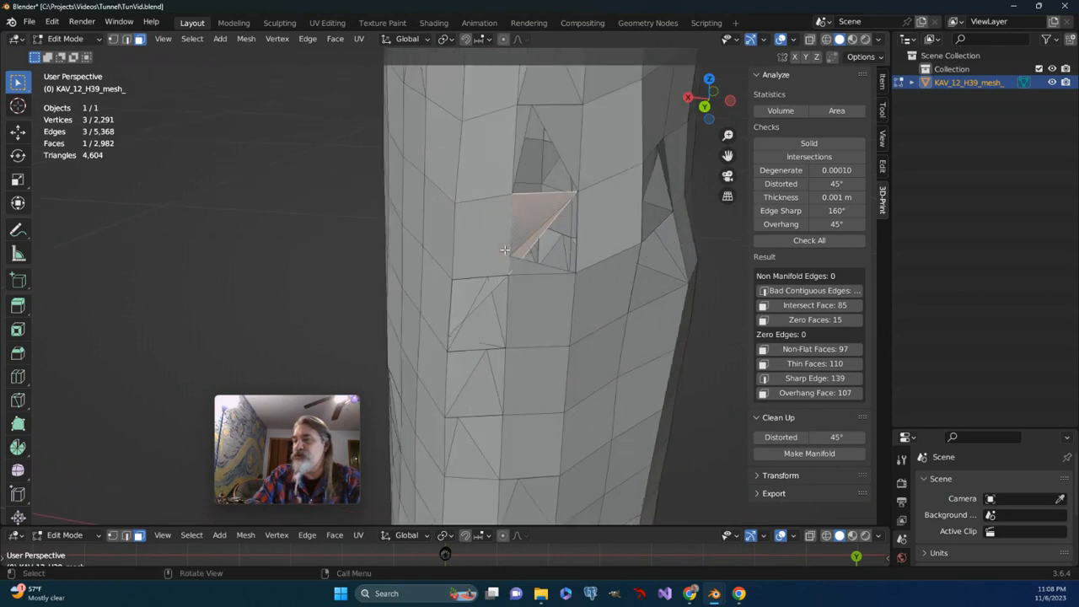
middle_click_drag(505, 249, 494, 258)
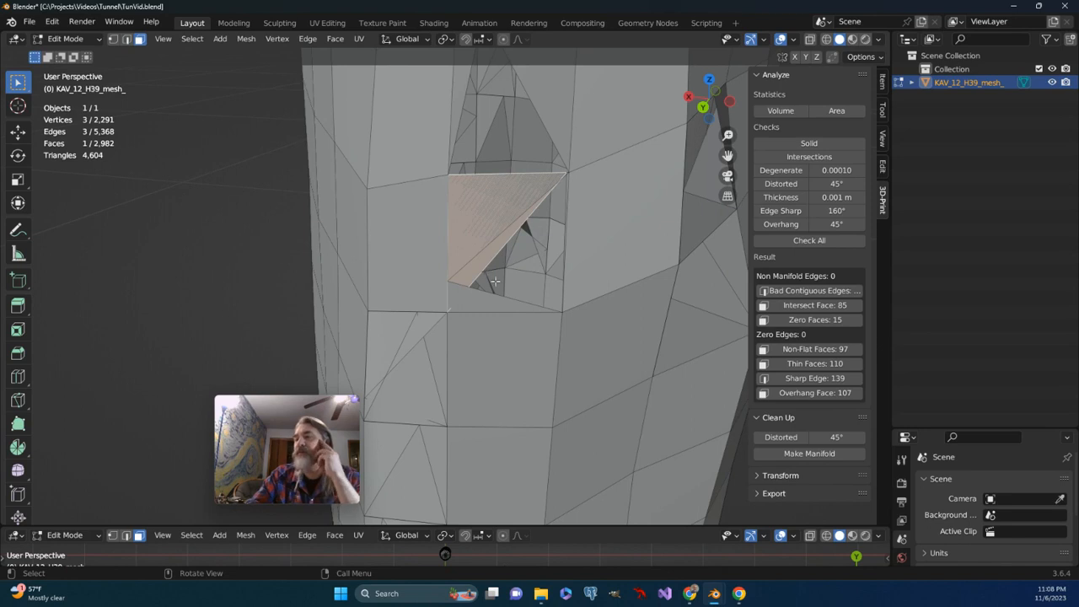
scroll(509, 276, "down", 3)
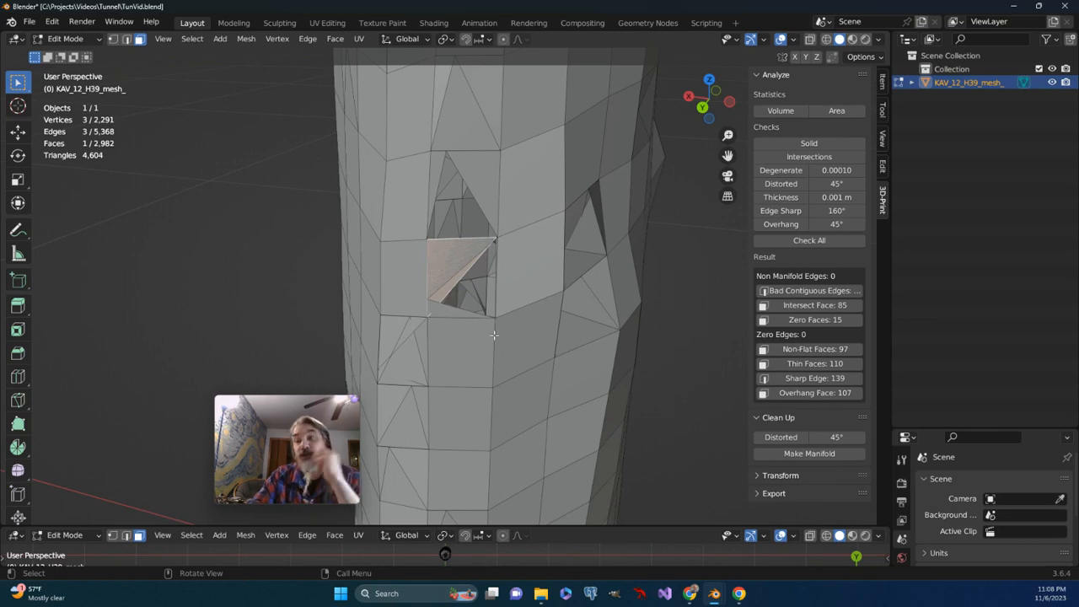
scroll(547, 365, "down", 5)
middle_click_drag(547, 366, 496, 268)
scroll(406, 273, "up", 2)
middle_click_drag(409, 277, 468, 304)
scroll(470, 305, "up", 2)
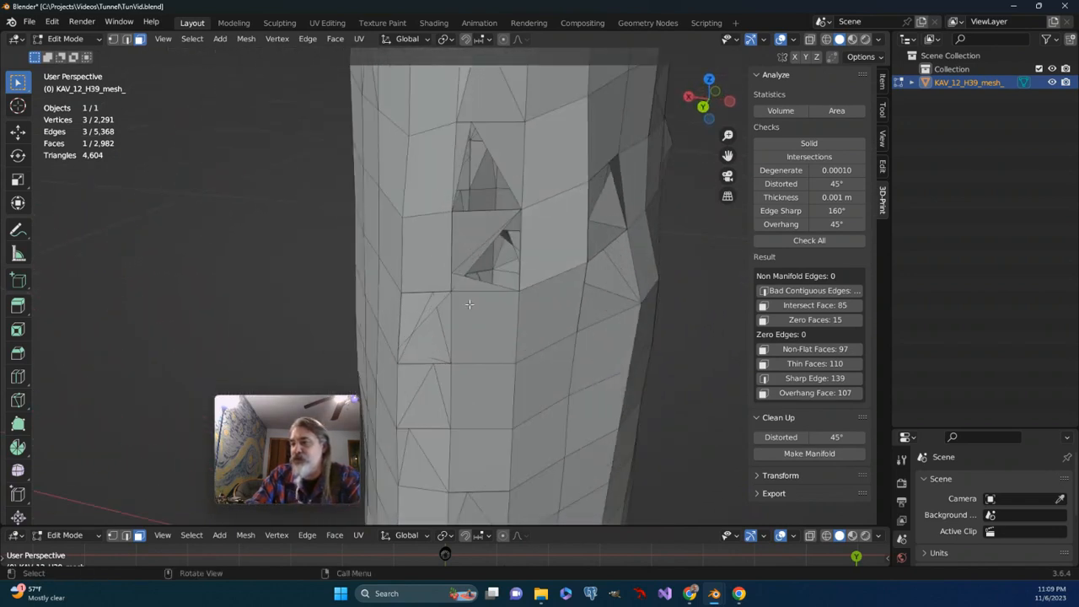
Delete the two overlapping triangular faces covering the damaged opening, using Only Faces to keep their edges.
scroll(469, 304, "up", 2)
left_click(493, 197)
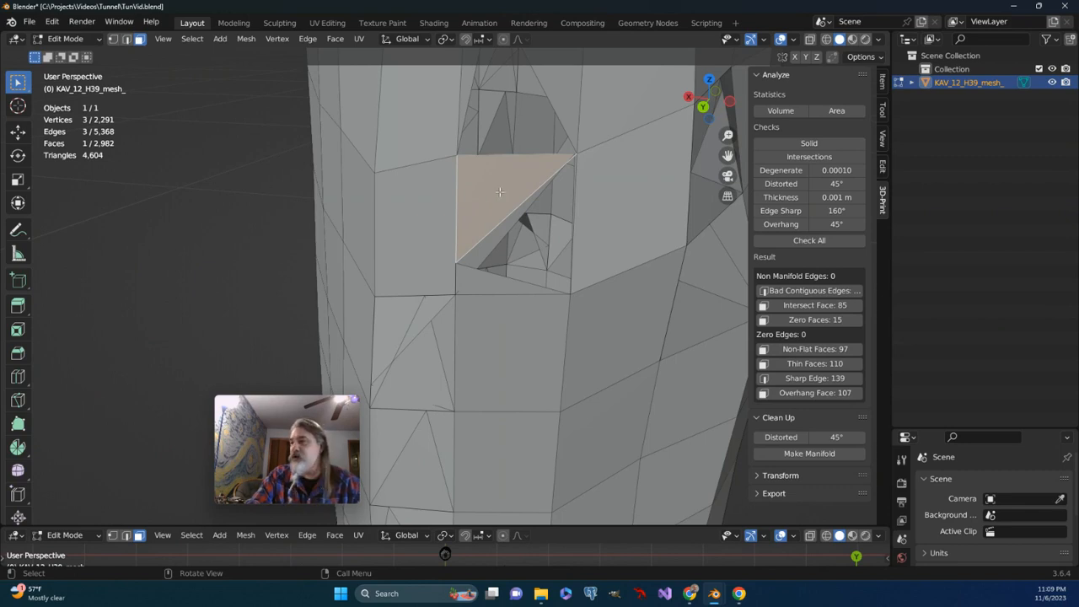
key("x")
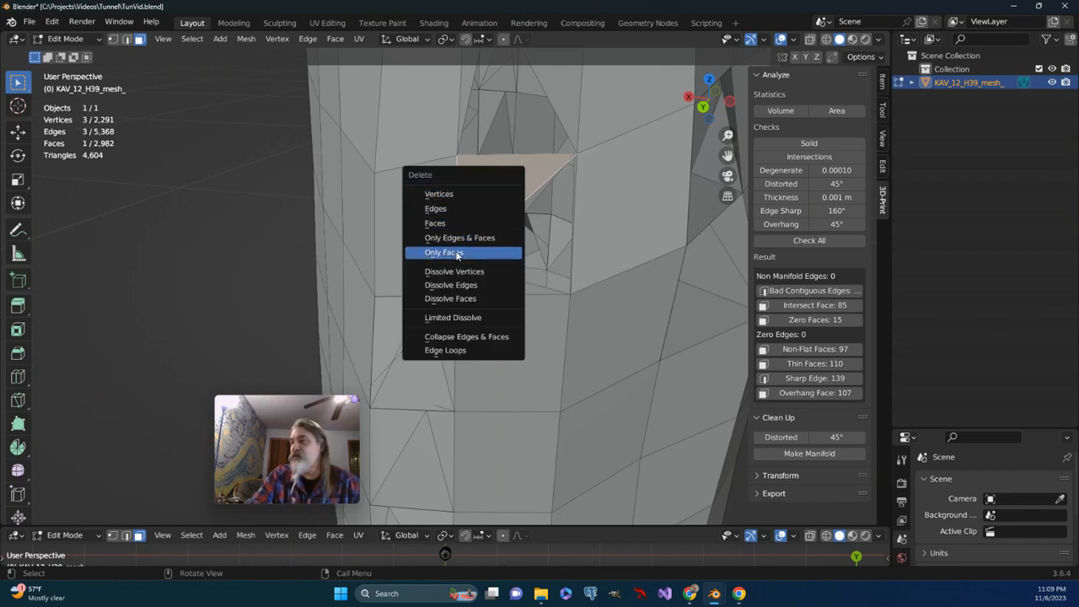
left_click(458, 253)
left_click(492, 220)
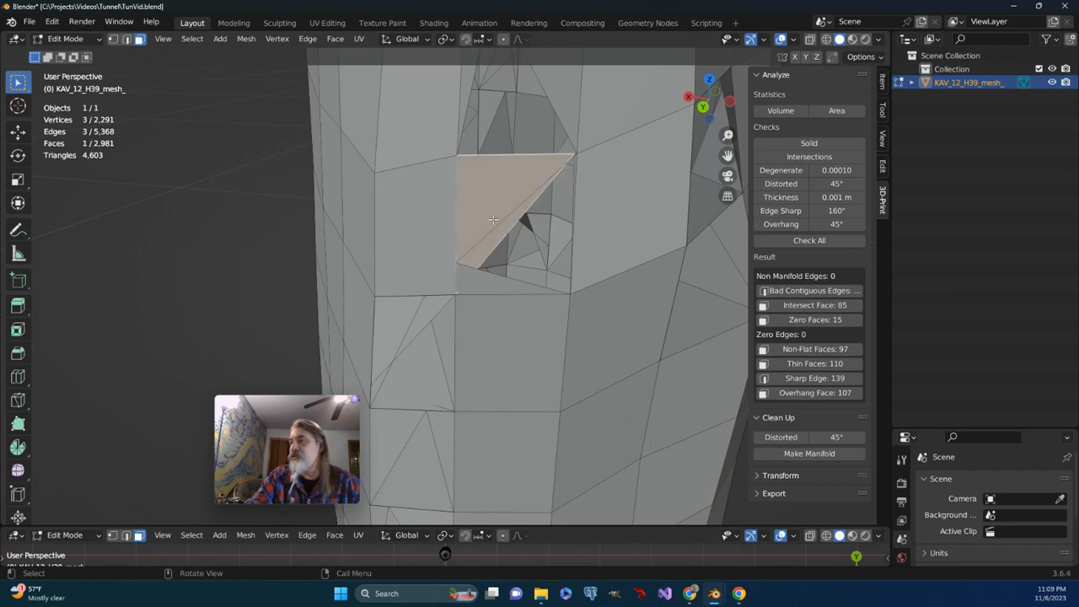
key("x")
left_click(494, 219)
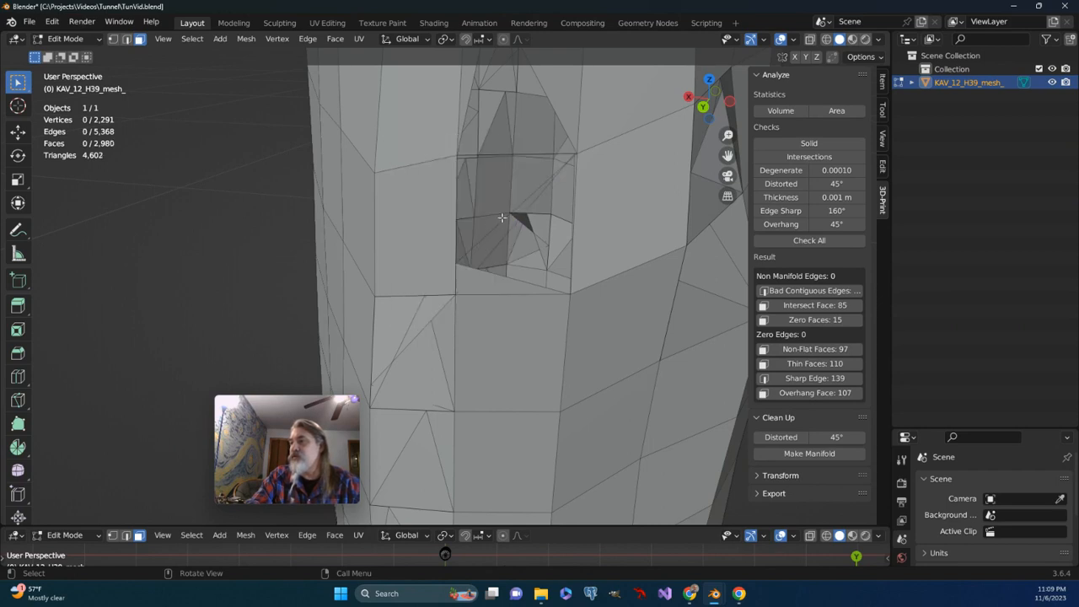
Delete the thin triangular face along the opening's lower edge with Only Faces.
middle_click_drag(493, 218, 477, 234)
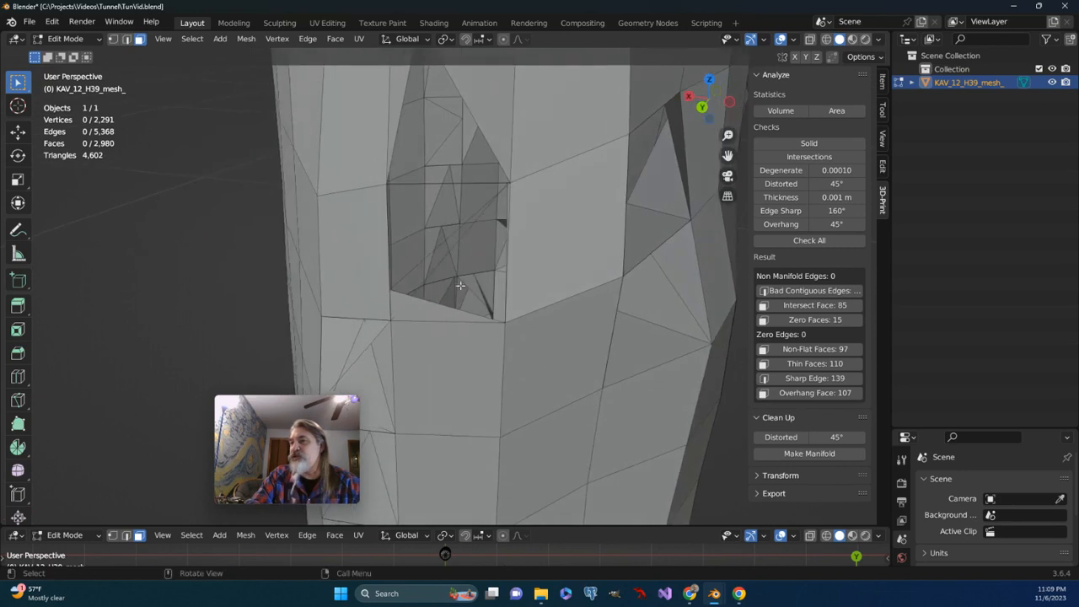
left_click(427, 309)
key("x")
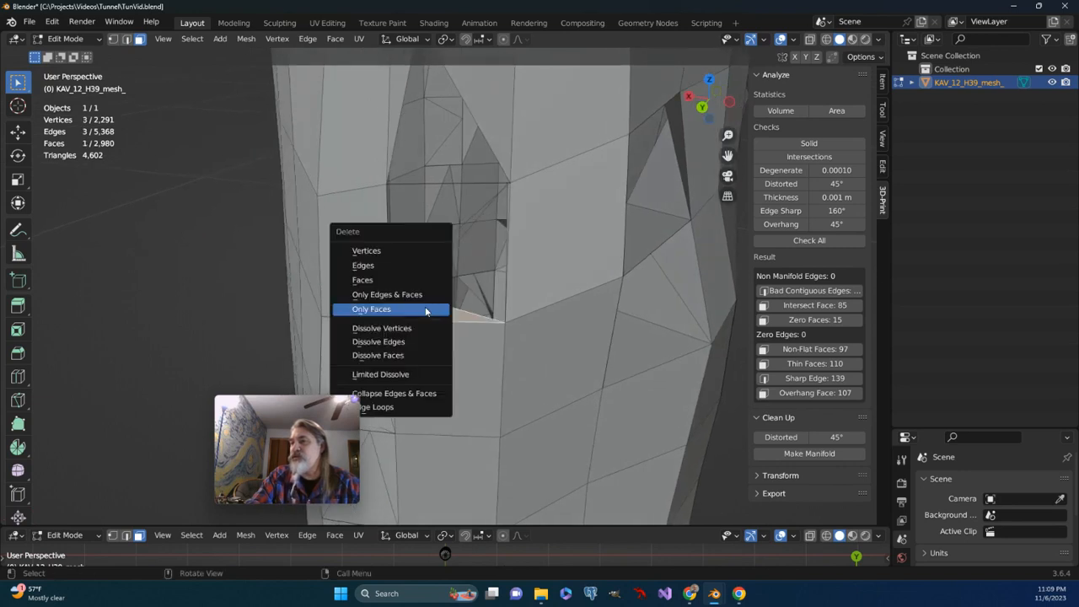
left_click(426, 310)
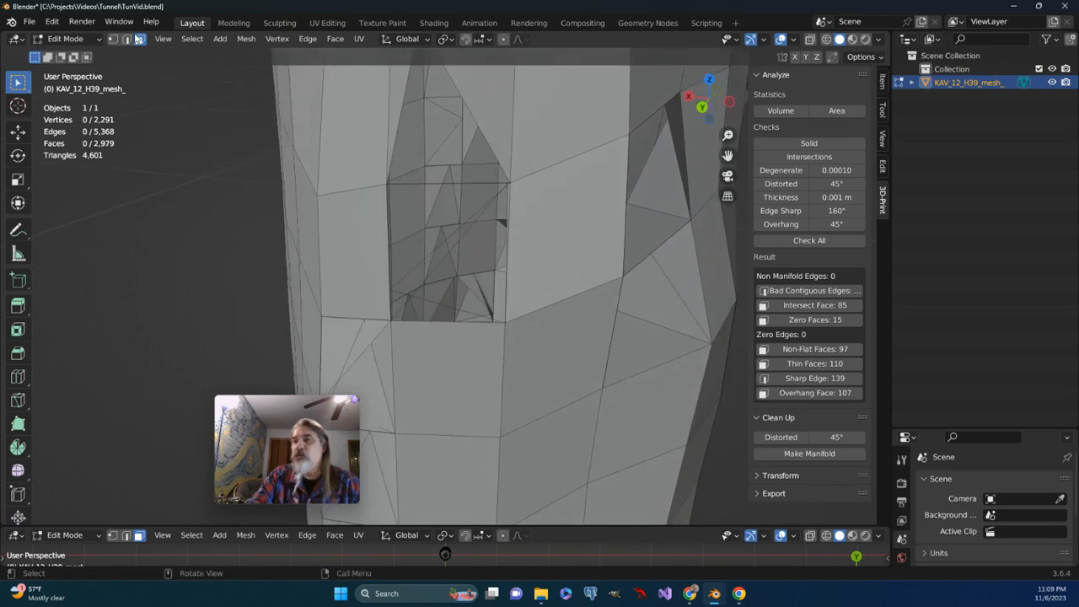
Switch to edge selection, select the stray diagonal and slanted edges crossing the opening, and delete them as edges.
left_click(125, 38)
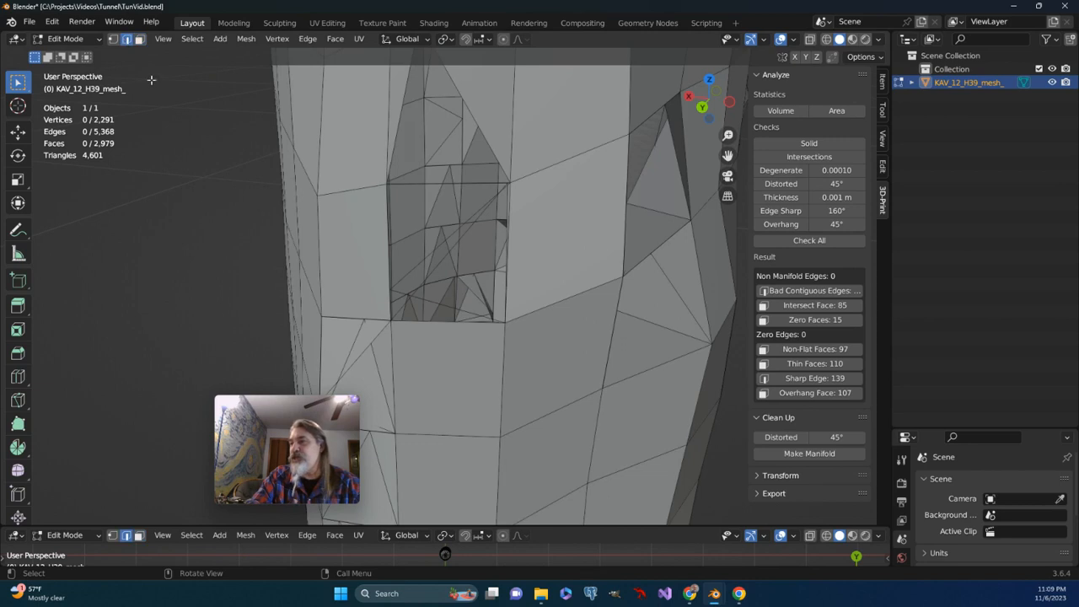
left_click(433, 249)
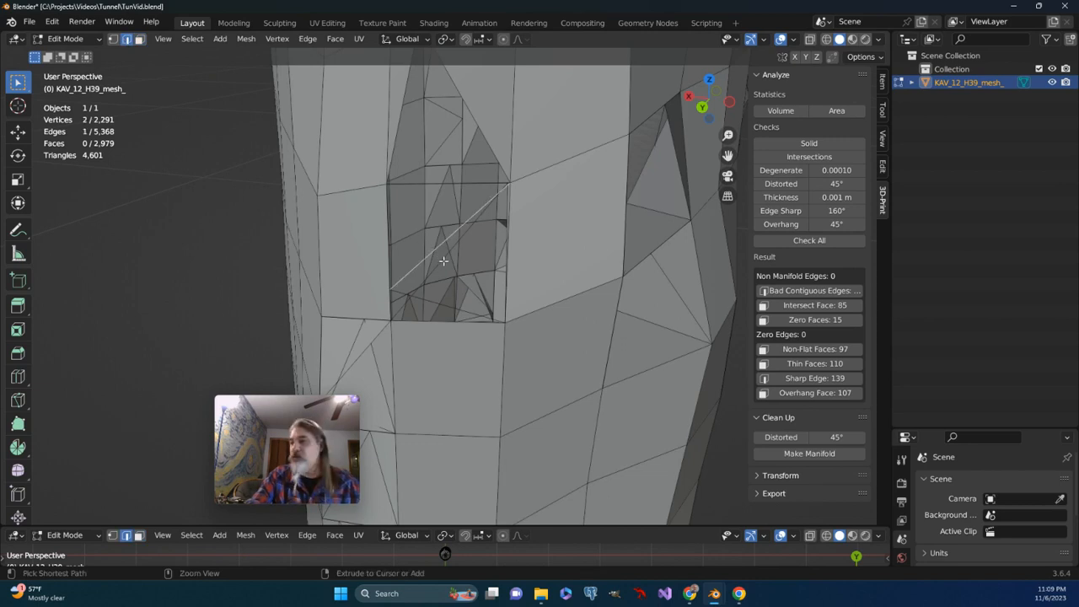
left_click(444, 260, "ctrl")
left_click(437, 305, "ctrl")
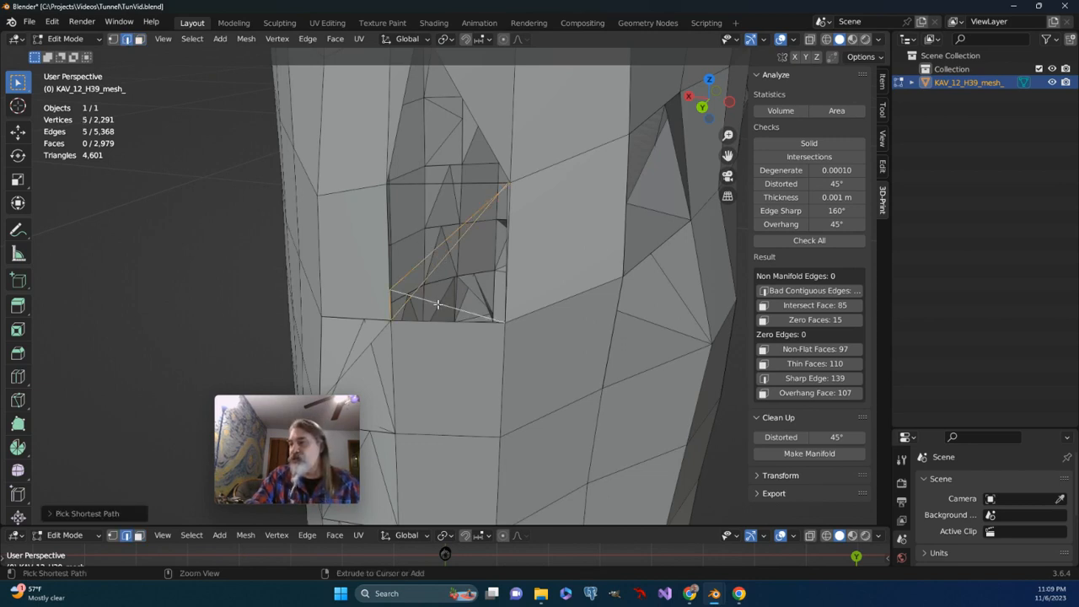
middle_click_drag(437, 305, 428, 308)
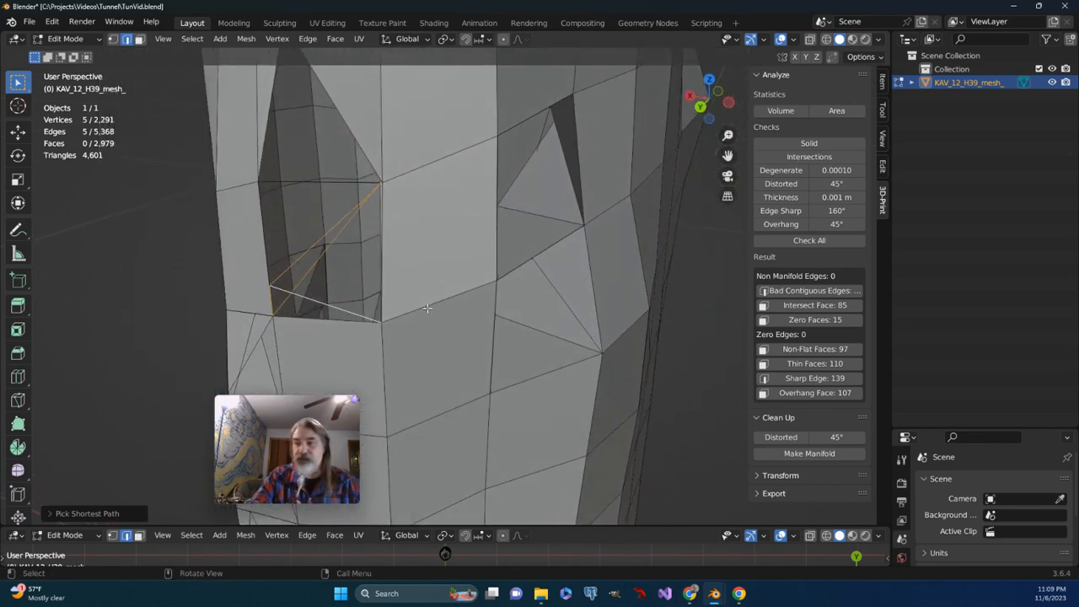
key("x")
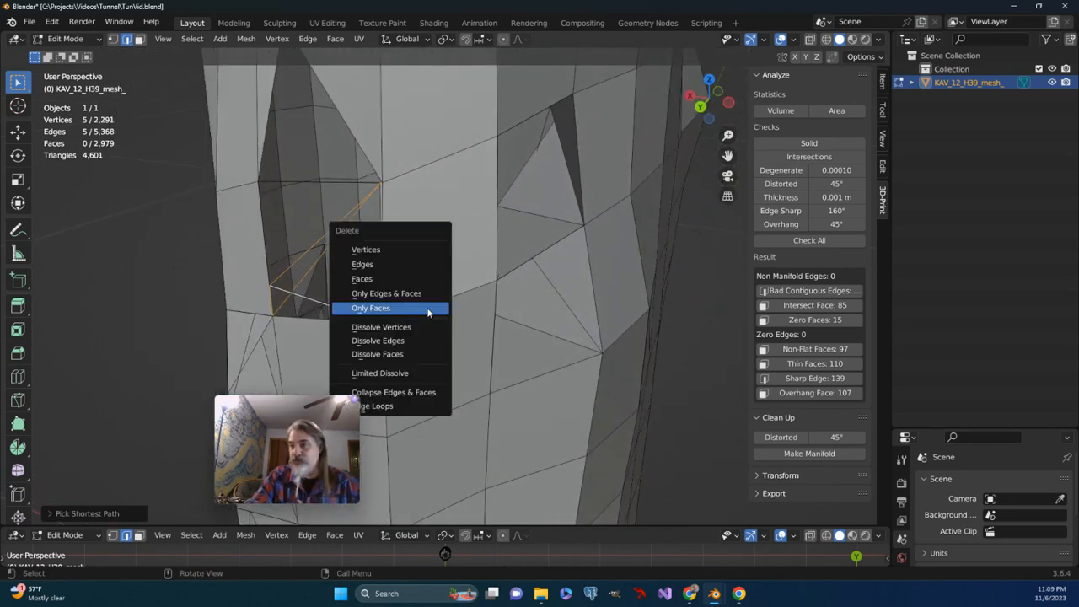
left_click(394, 264)
middle_click_drag(378, 278, 343, 262)
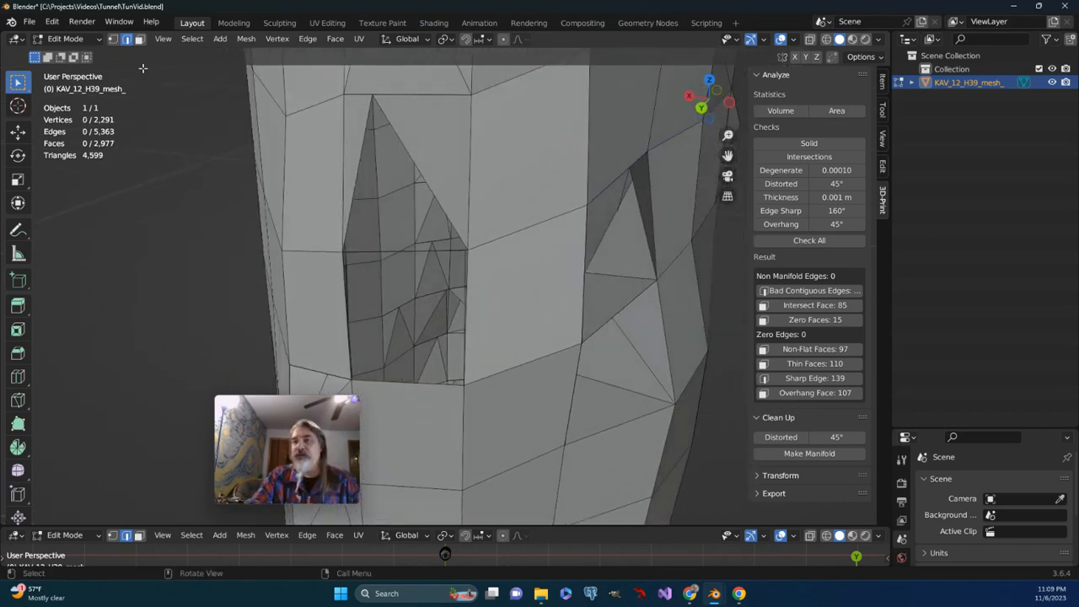
Select all the boundary edges of the cleared rectangular opening and fill it with a new face.
left_click(386, 252)
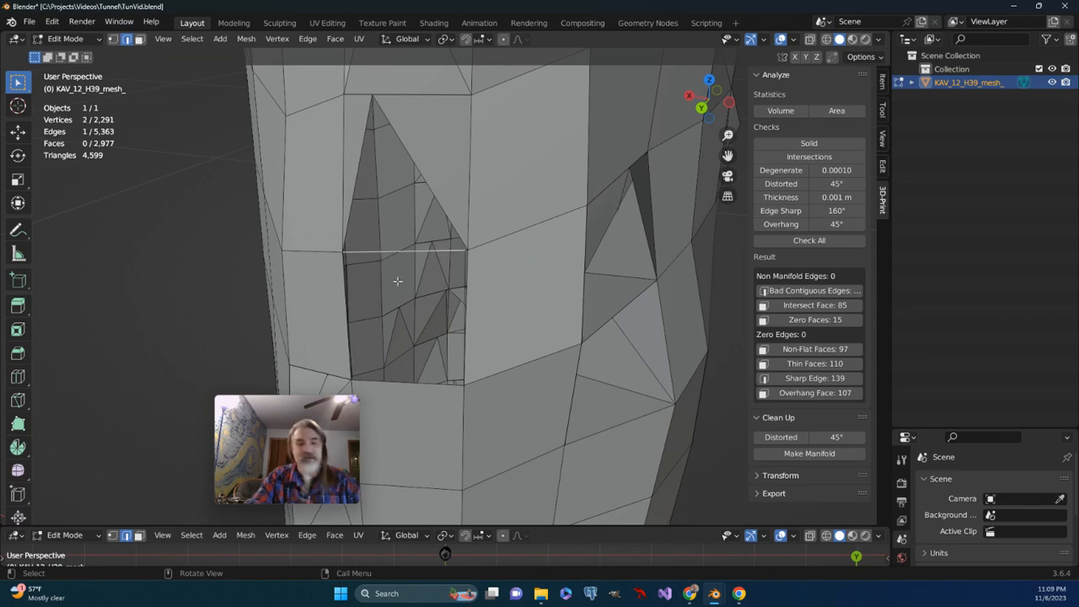
left_click(426, 383, "shift")
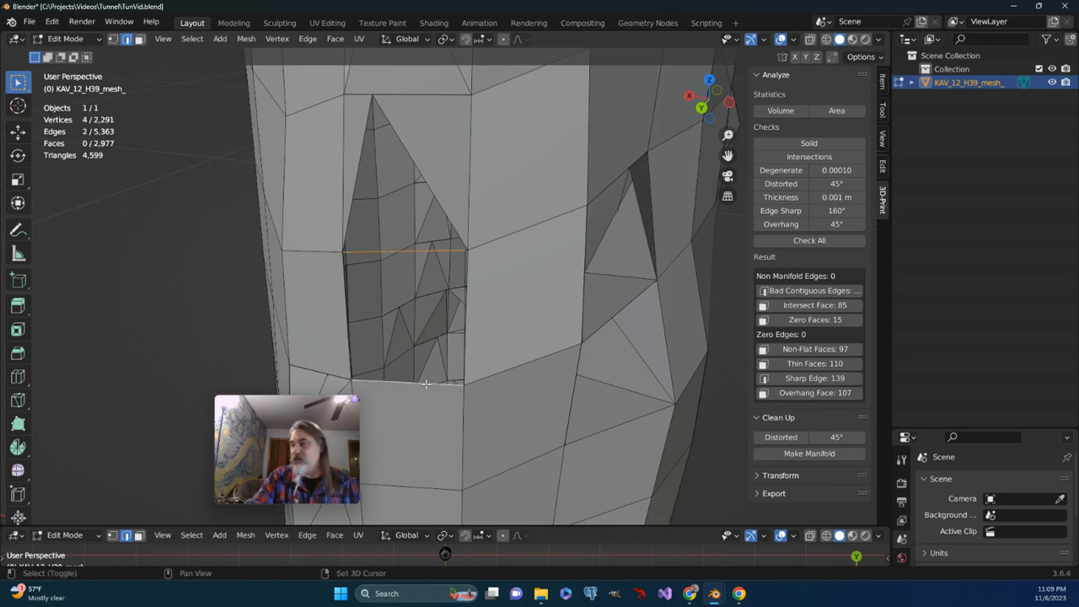
left_click(468, 331, "ctrl")
left_click(345, 298, "ctrl")
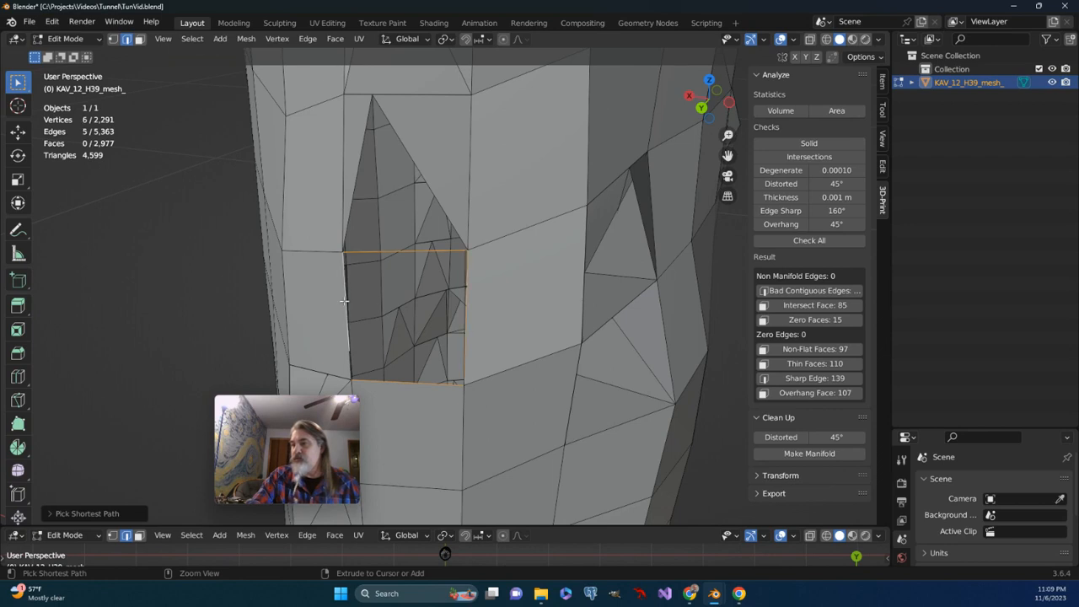
left_click(348, 365, "ctrl")
middle_click_drag(348, 364, 350, 353)
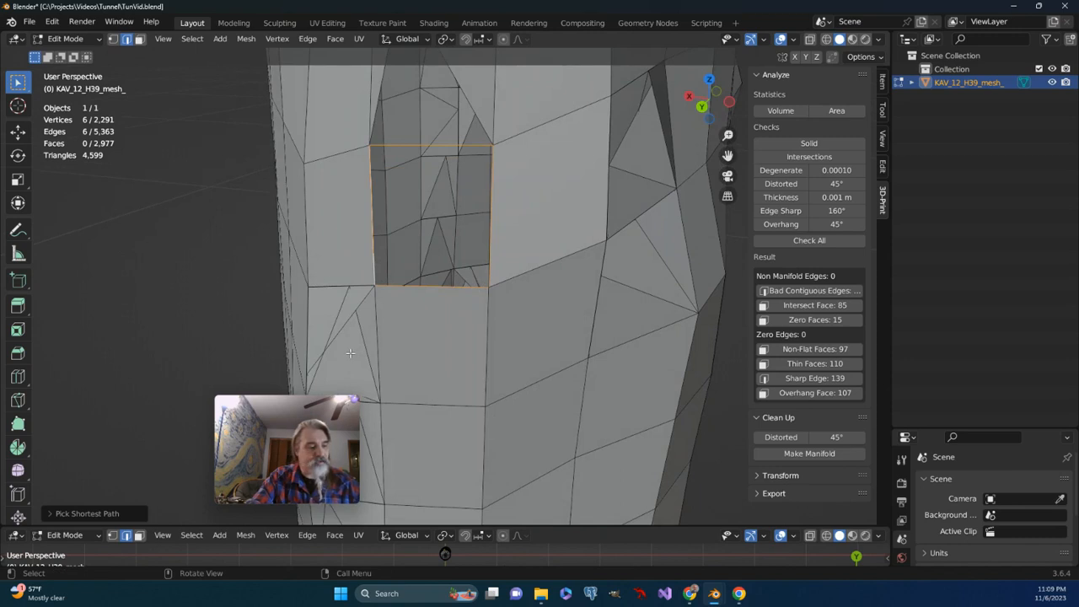
key("f")
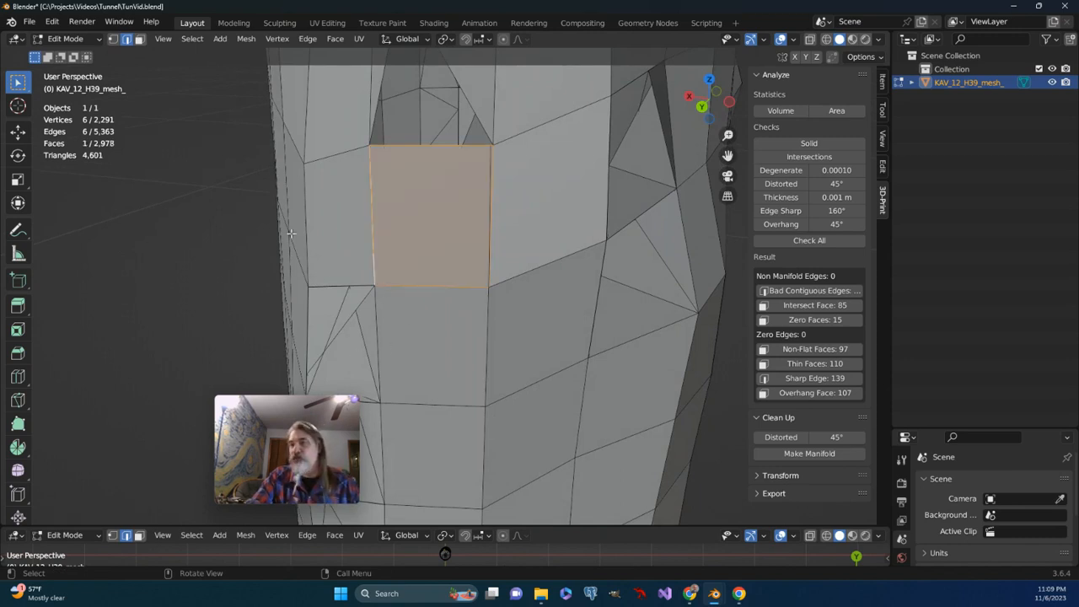
In vertex selection, pull the stray vertex on the new face's side edge away from the mesh and delete it.
left_click(113, 40)
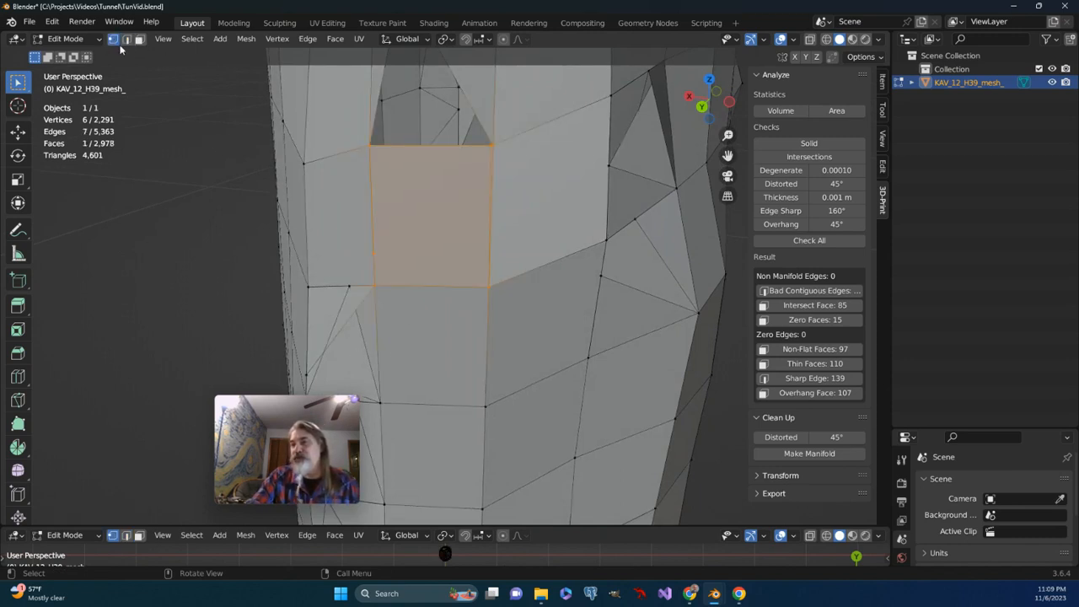
left_click(381, 261)
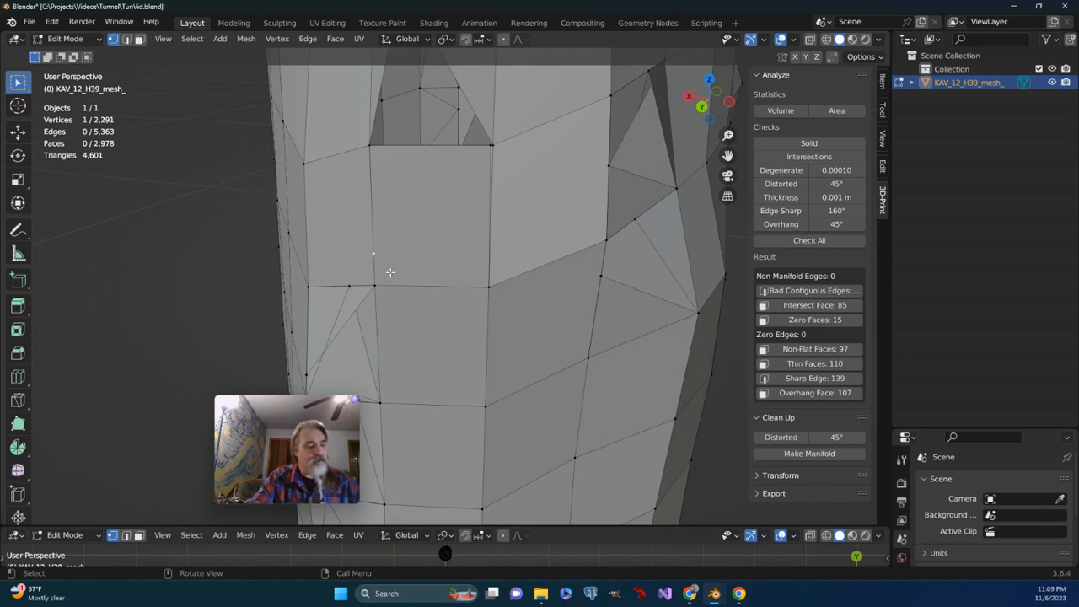
key("g")
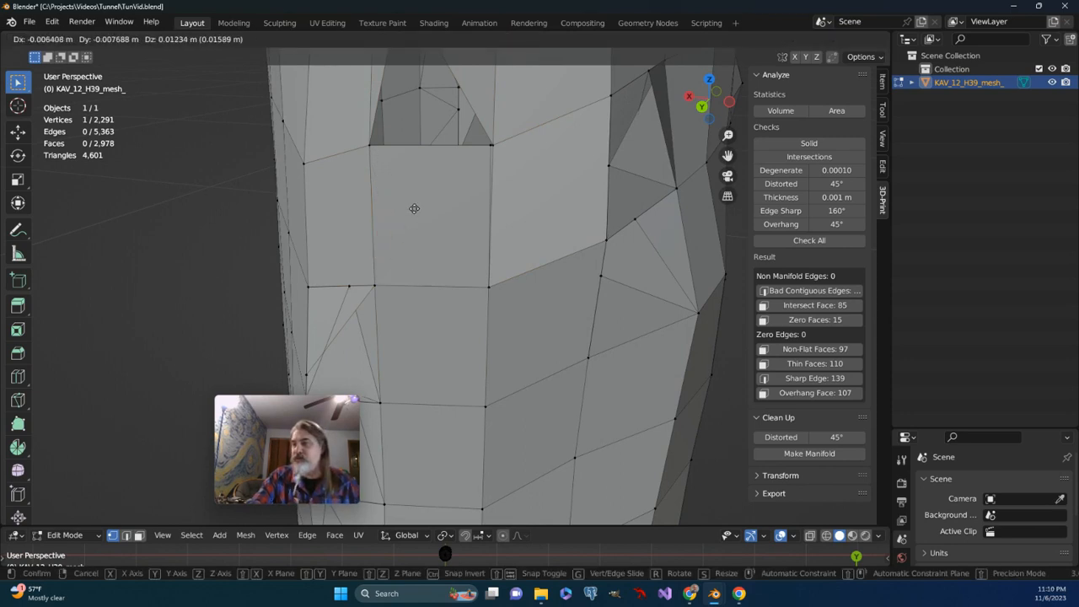
left_click(220, 297)
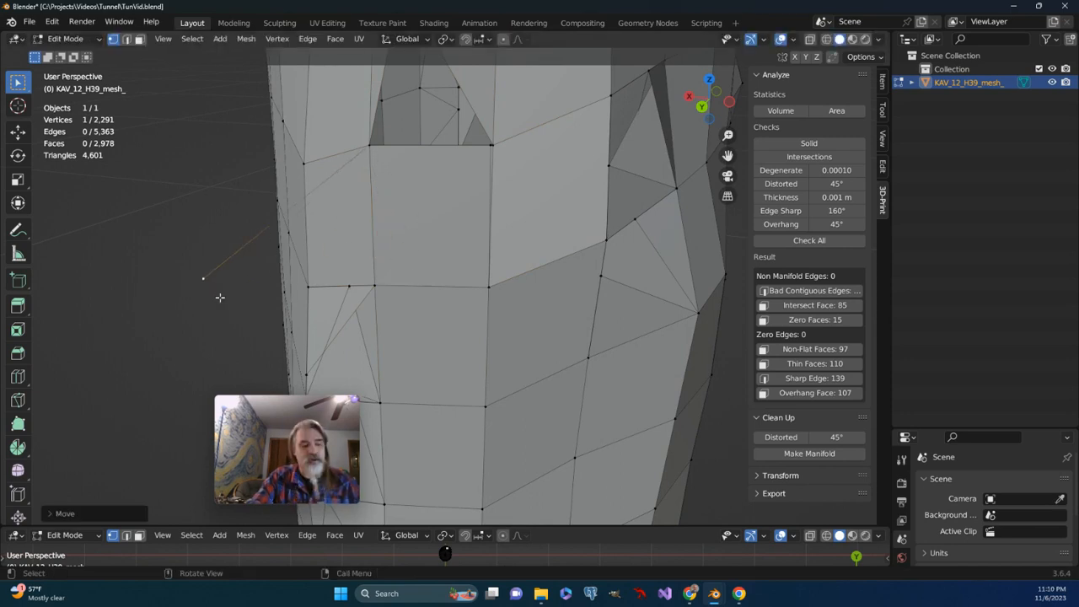
key("x")
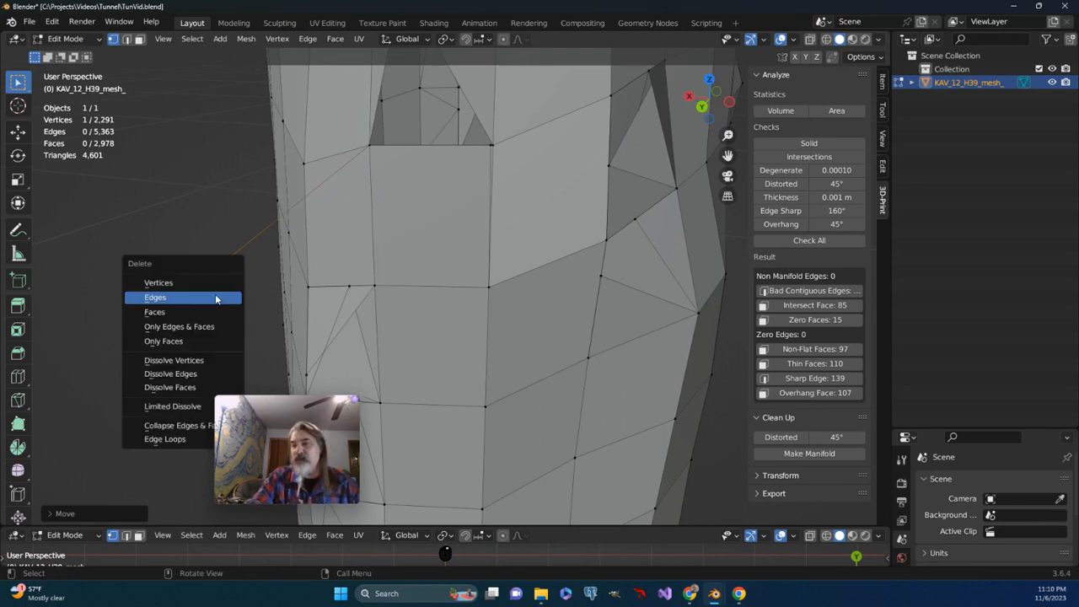
left_click(201, 287)
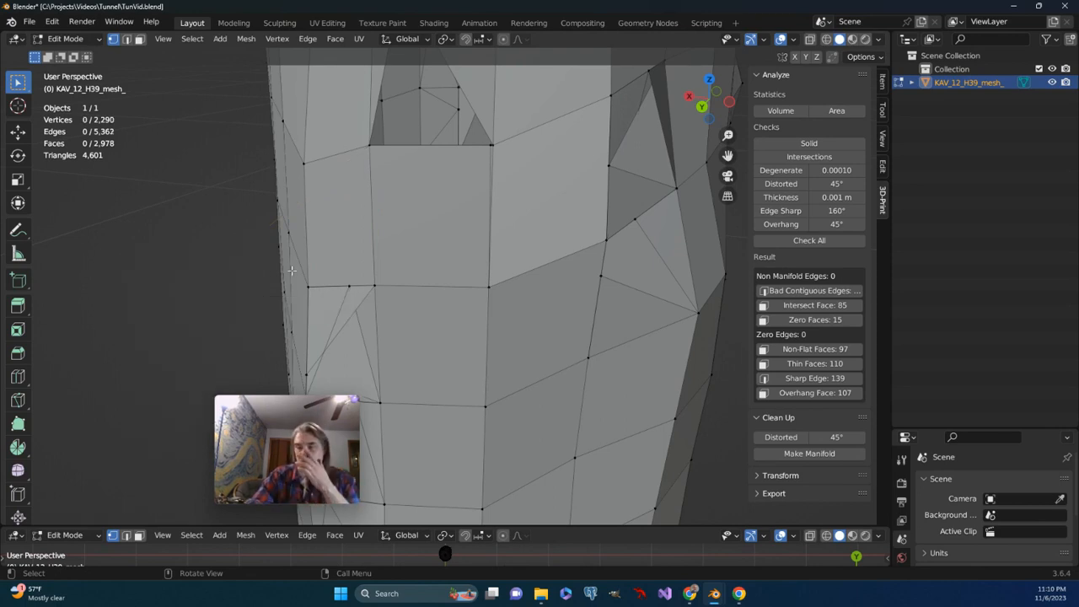
Examine the remaining gaps and irregular faces around the tunnel mesh.
scroll(587, 261, "down", 5)
middle_click_drag(588, 261, 530, 268)
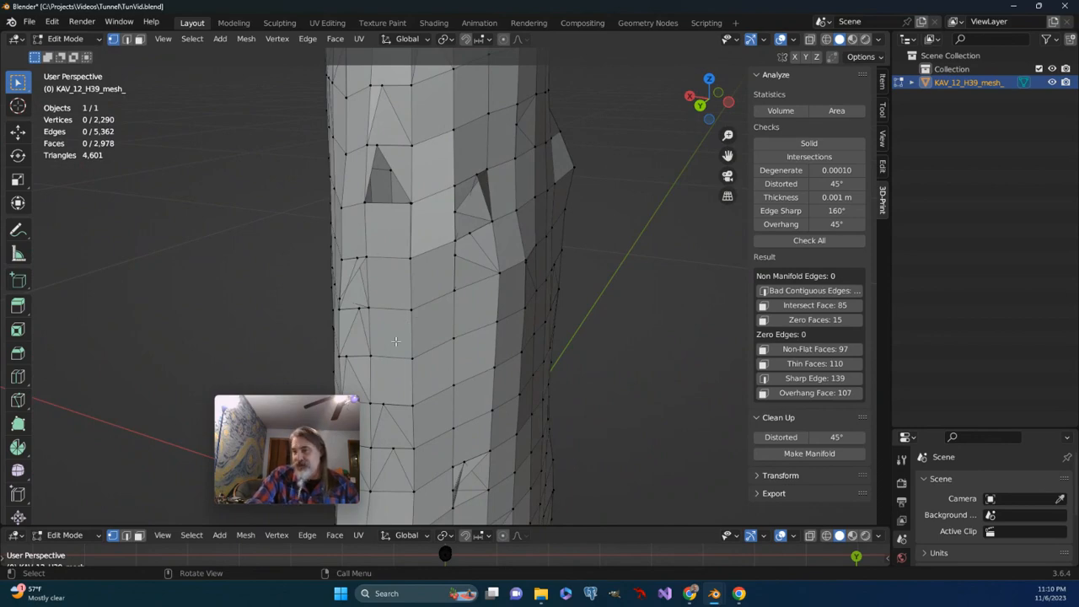
middle_click_drag(430, 302, 249, 322)
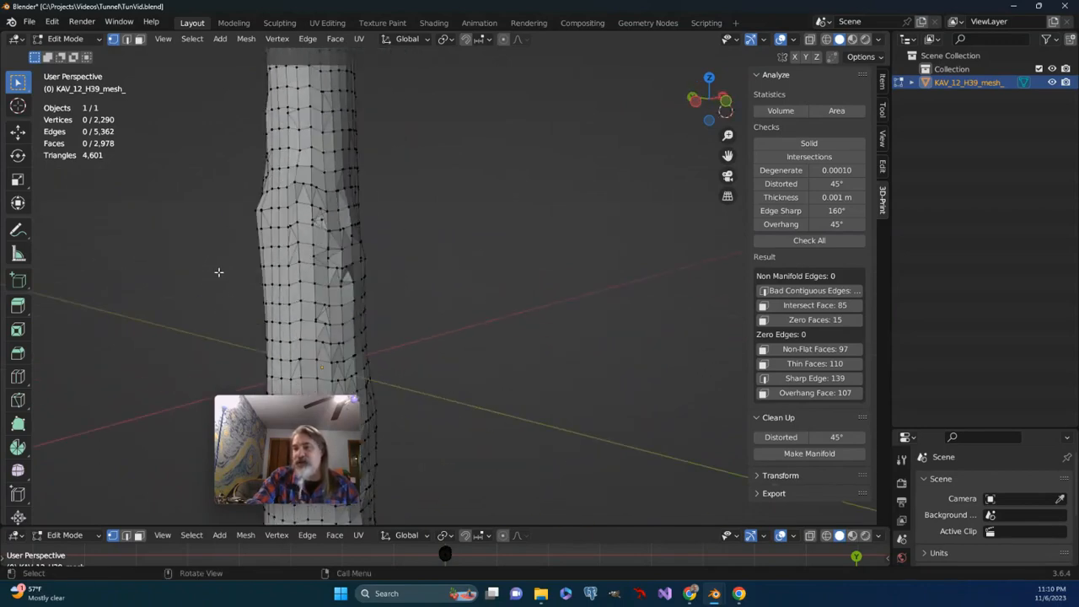
middle_click_drag(290, 279, 494, 298)
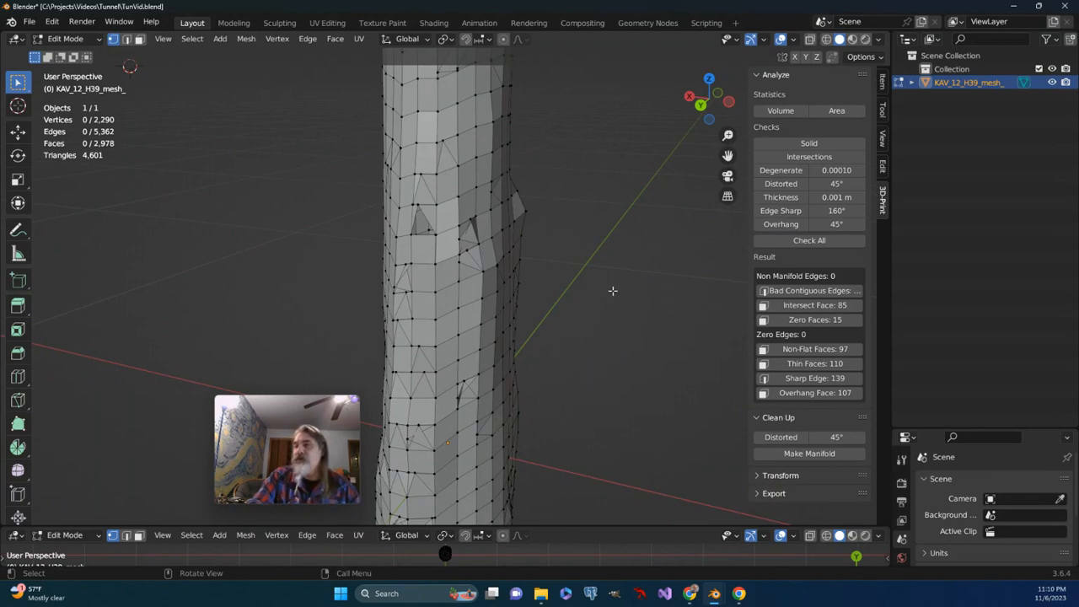
left_click(882, 177)
left_click(882, 200)
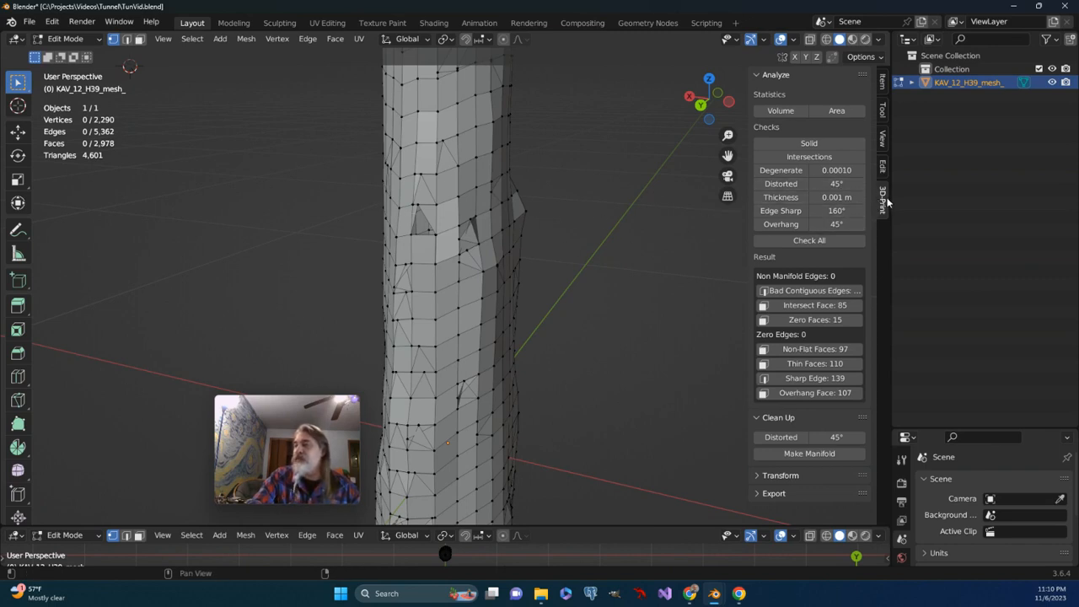
Check in the add-on preferences, filtered by "mesh", whether Mesh: 3D-Print Toolbox is enabled, and close the preferences.
left_click(56, 23)
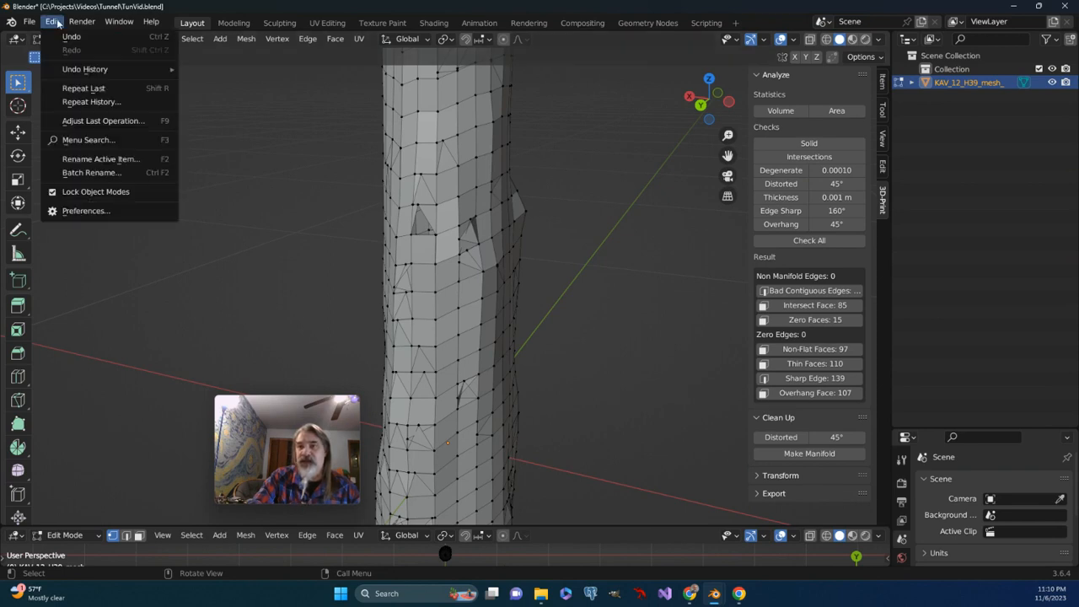
left_click(80, 212)
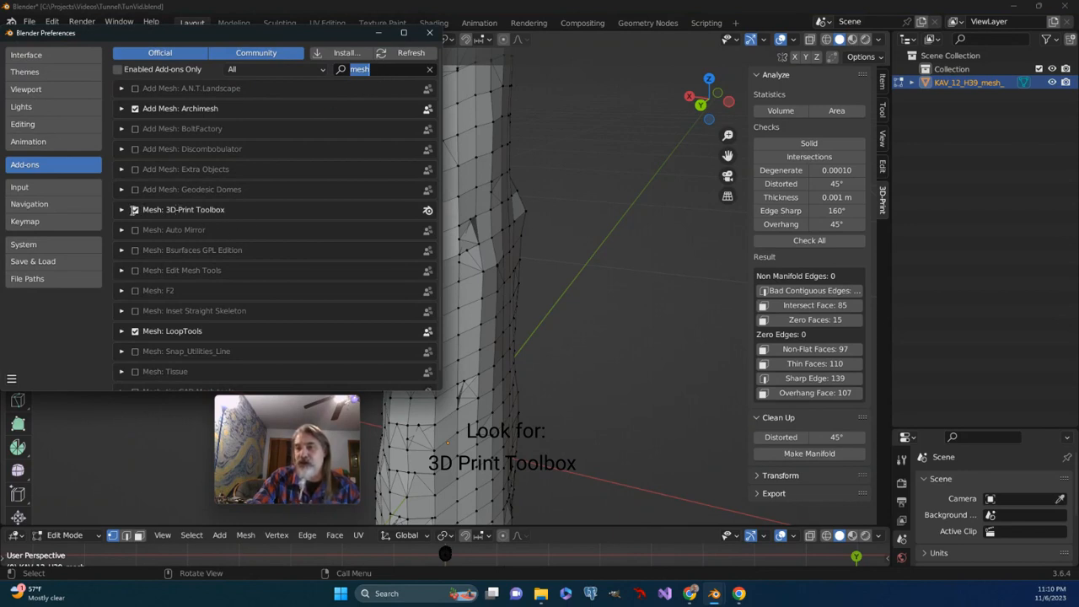
left_click(429, 32)
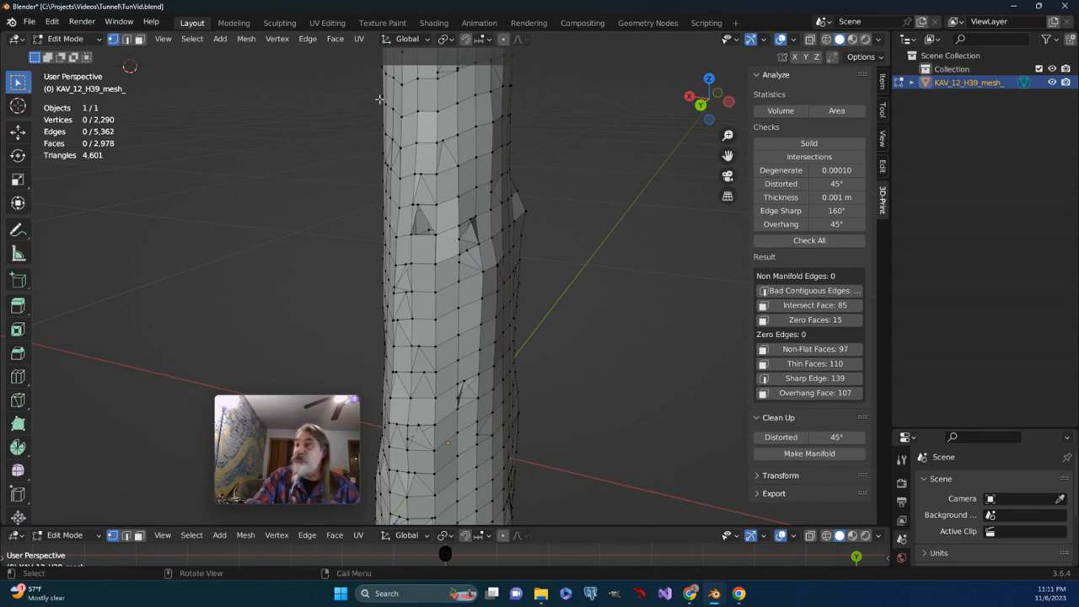
left_click(246, 39)
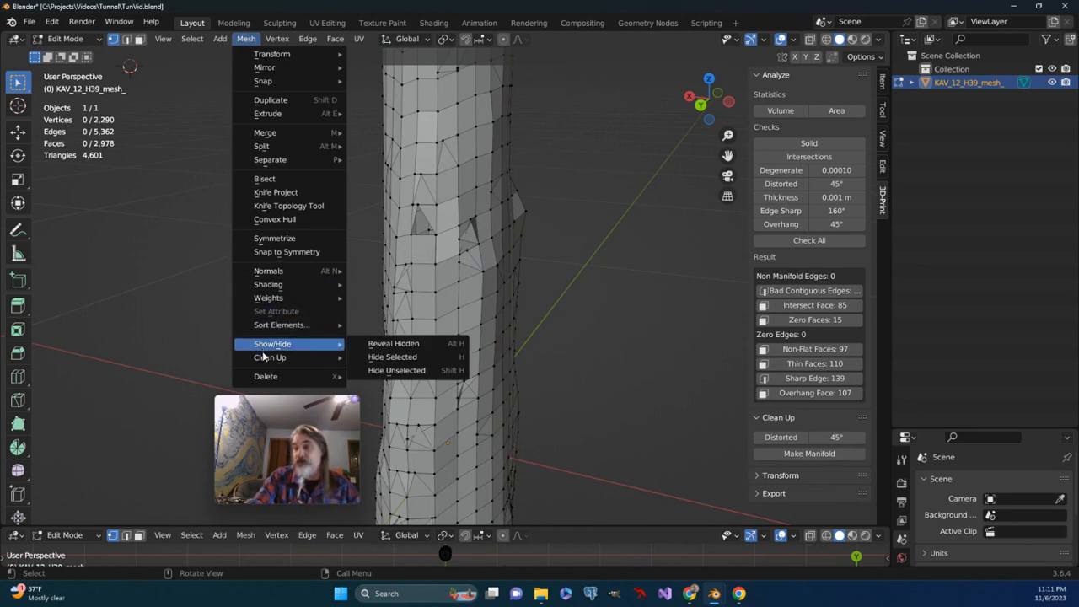
mouse_move(264, 358)
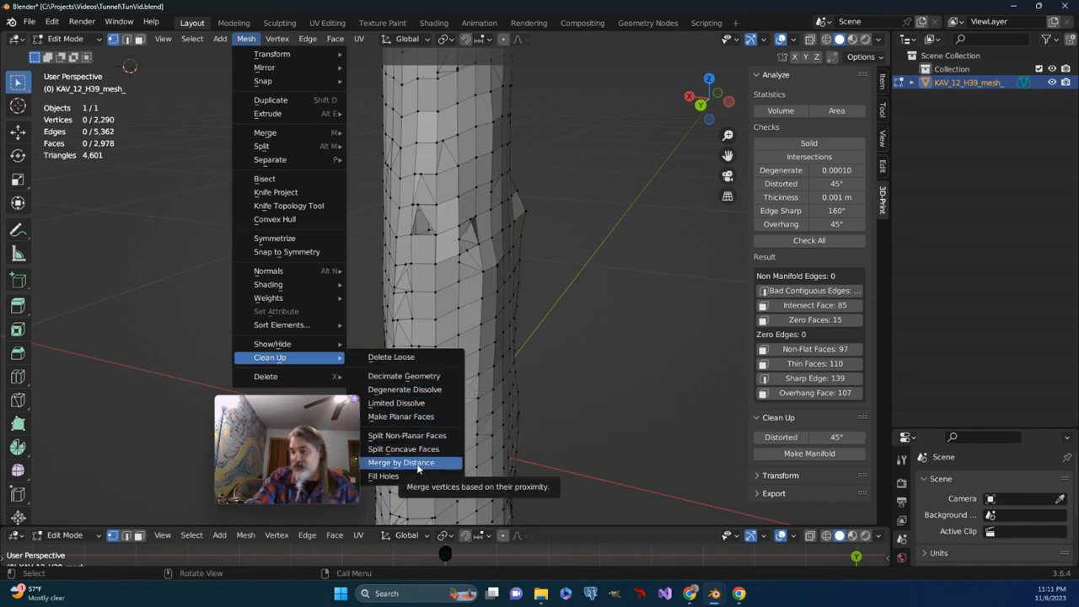
Run all the 3D-print checks on the tunnel mesh, and apply Make Manifold to the entire mesh.
left_click(787, 242)
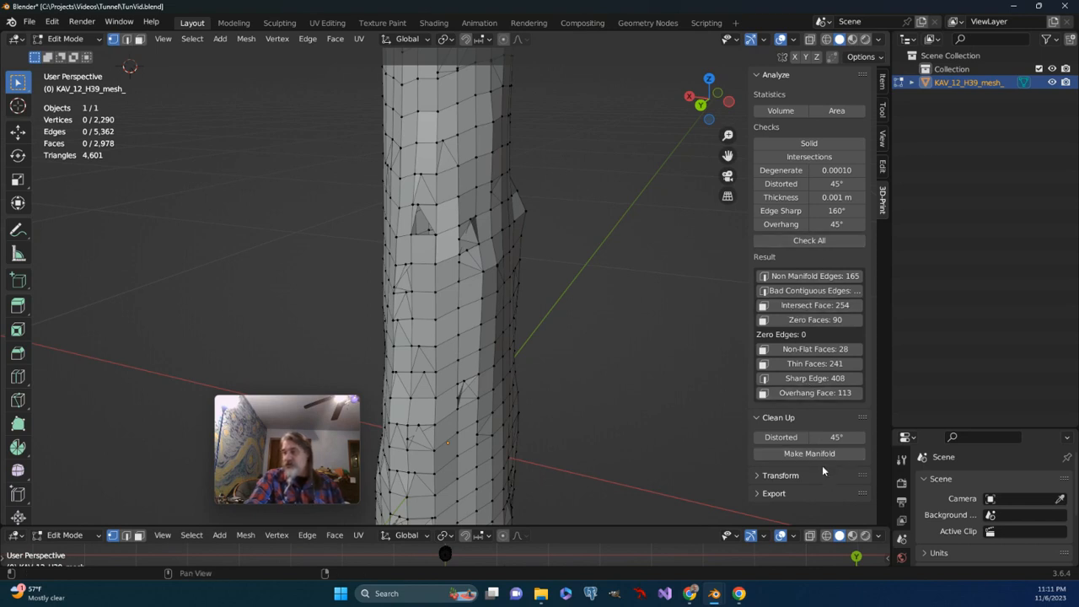
middle_click_drag(631, 320, 554, 320)
key("a")
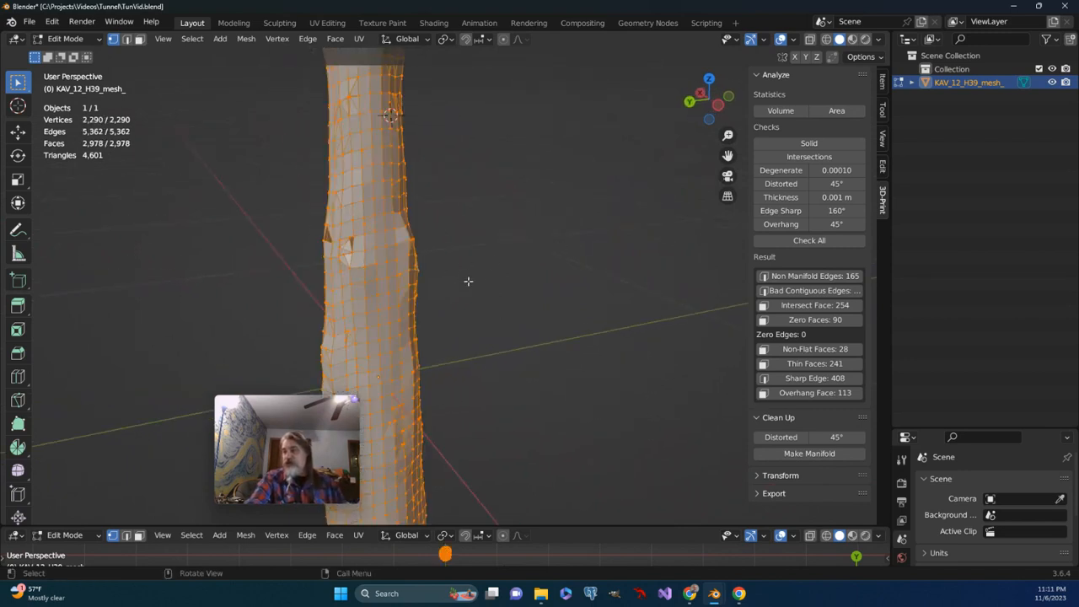
middle_click_drag(468, 281, 573, 309)
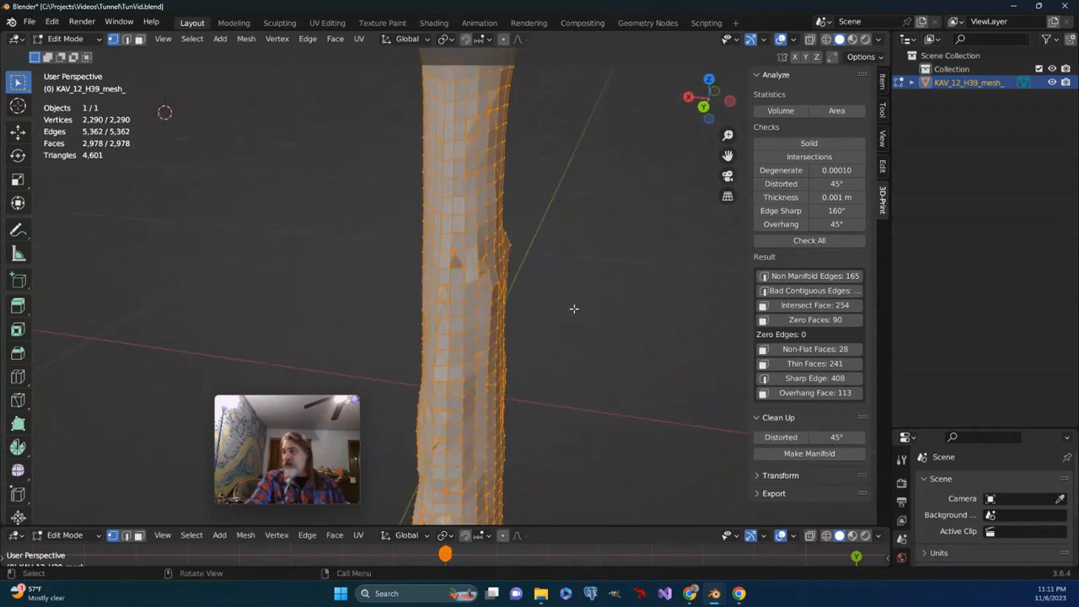
left_click(787, 454)
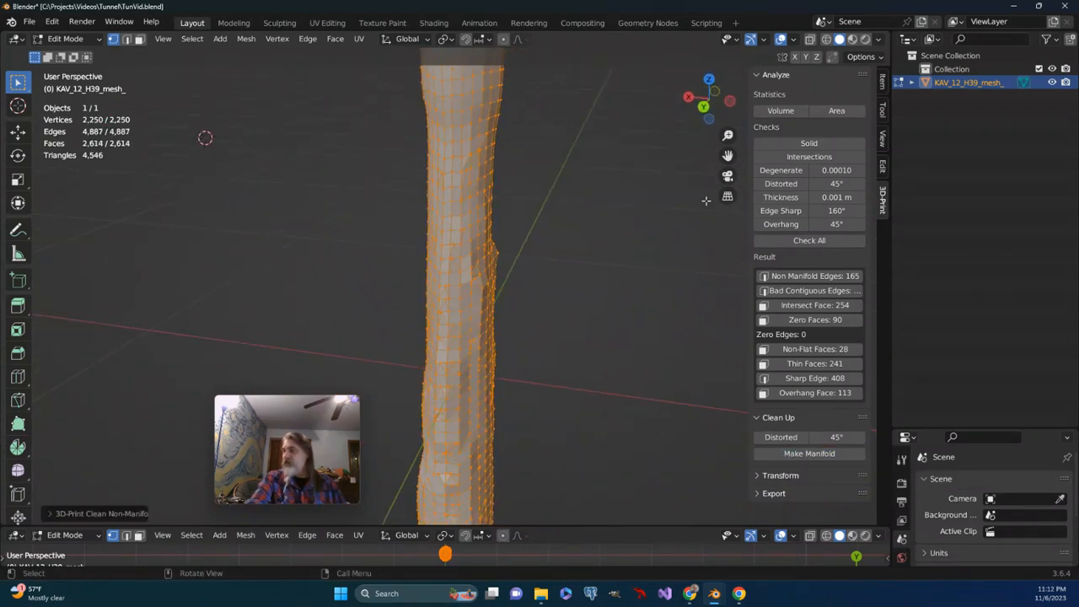
Rerun all the 3D-print checks on the cleaned mesh and examine the irregular faces along the tunnel.
left_click(799, 242)
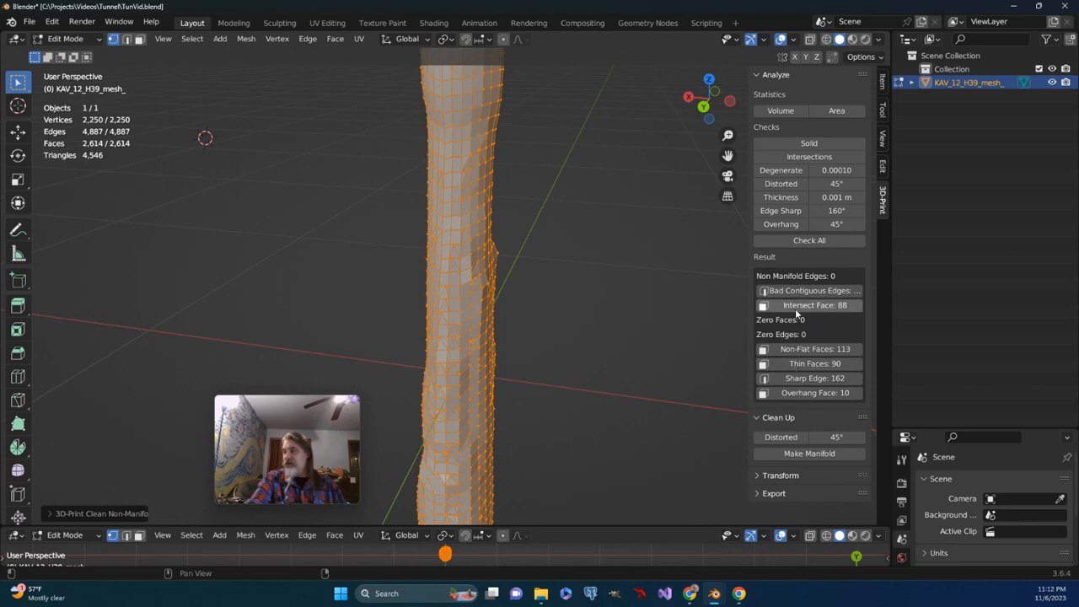
middle_click_drag(519, 301, 565, 278)
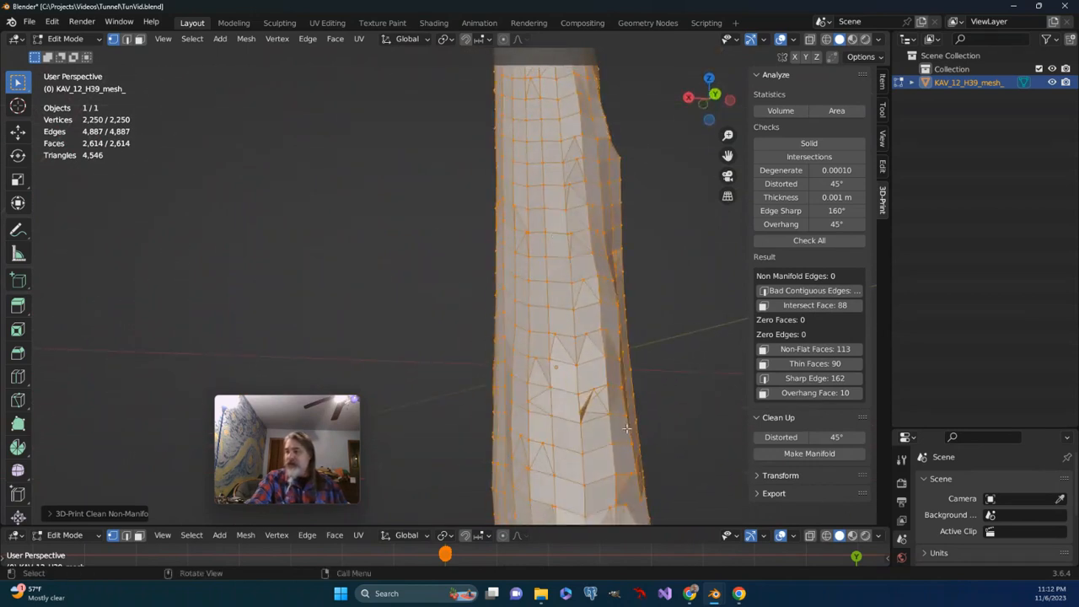